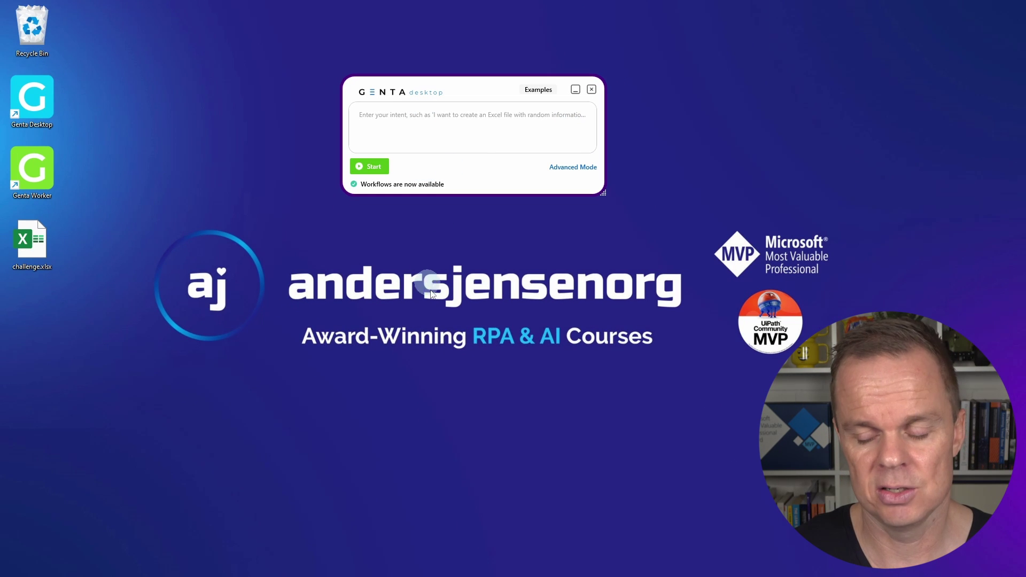
# Open rpachallenge.com and submit the empty form four times to watch the fields reshuffle
pyautogui.moveTo(585, 574)
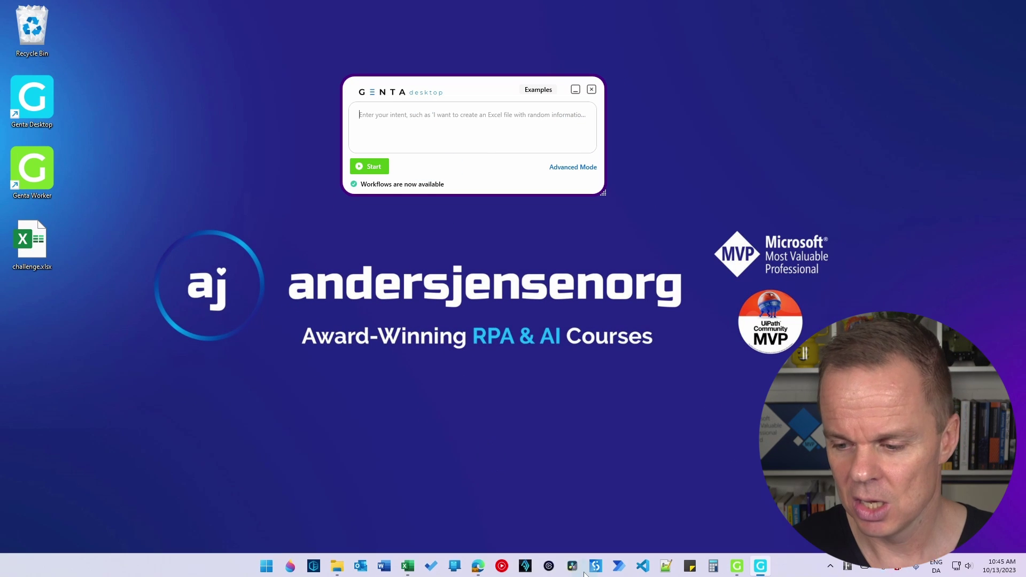
pyautogui.click(478, 566)
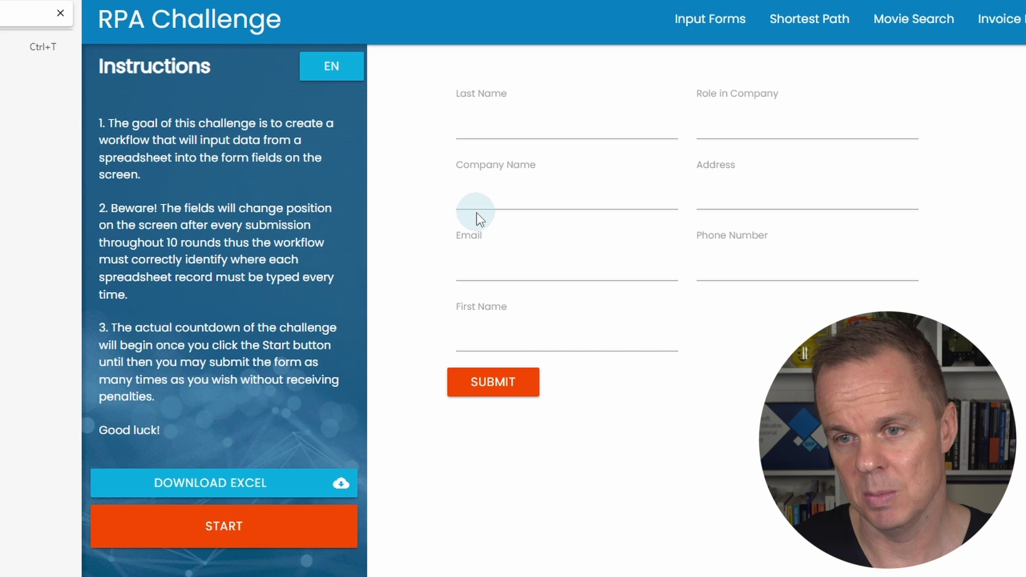
pyautogui.click(496, 385)
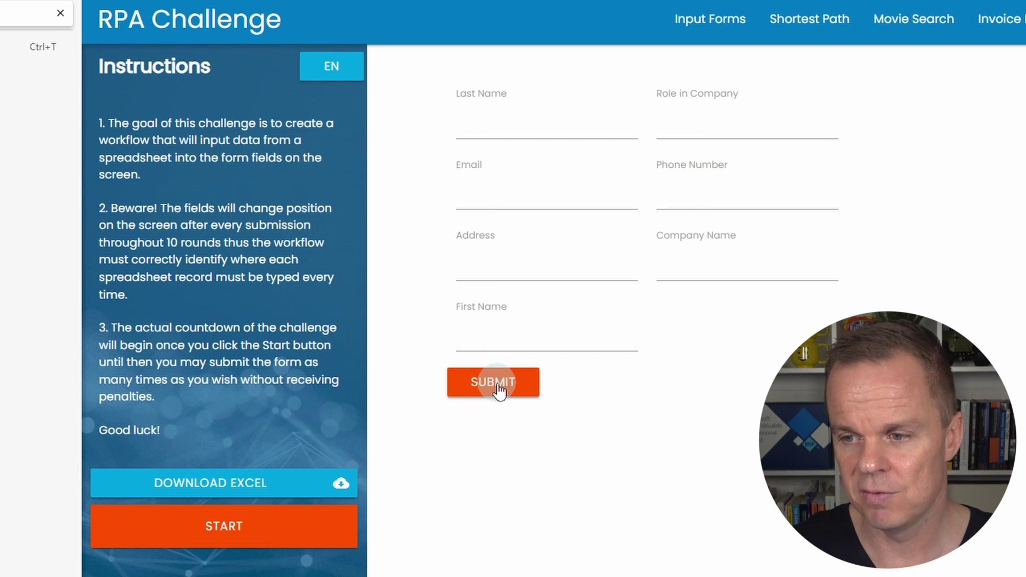
pyautogui.click(498, 391)
pyautogui.click(484, 570)
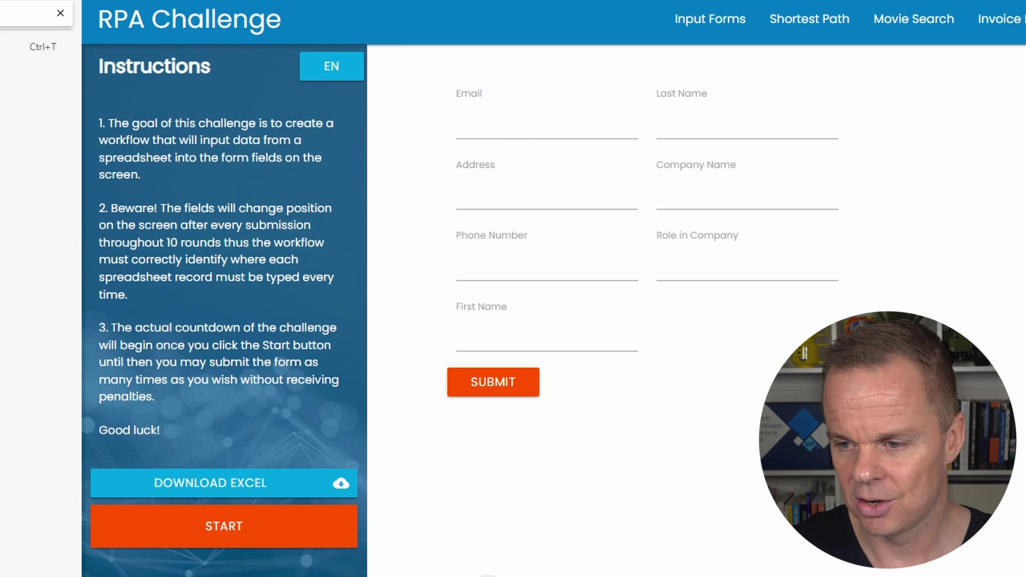
pyautogui.click(468, 397)
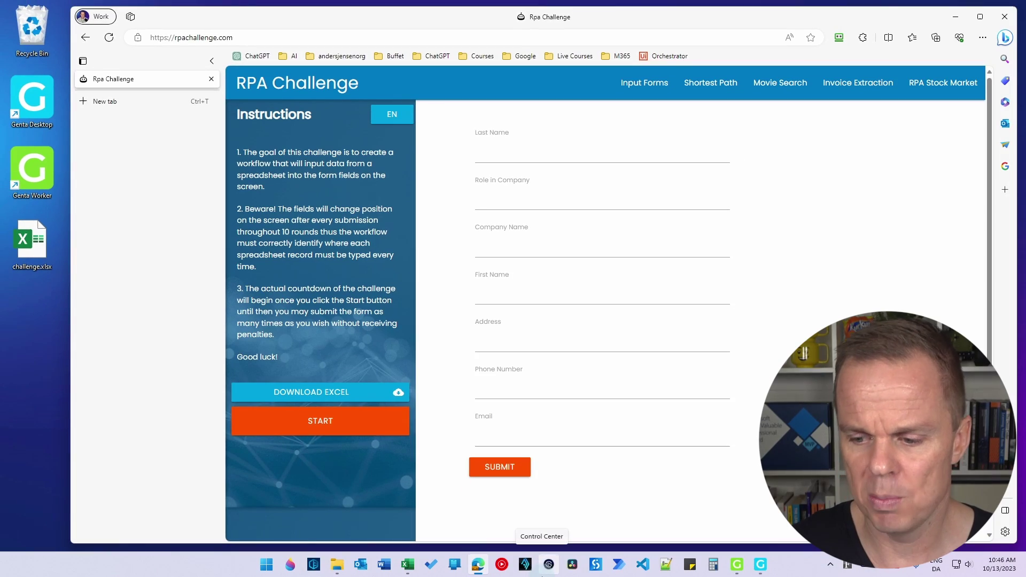
# Review the ten contact records in challenge.xlsx, then close Excel
pyautogui.click(408, 564)
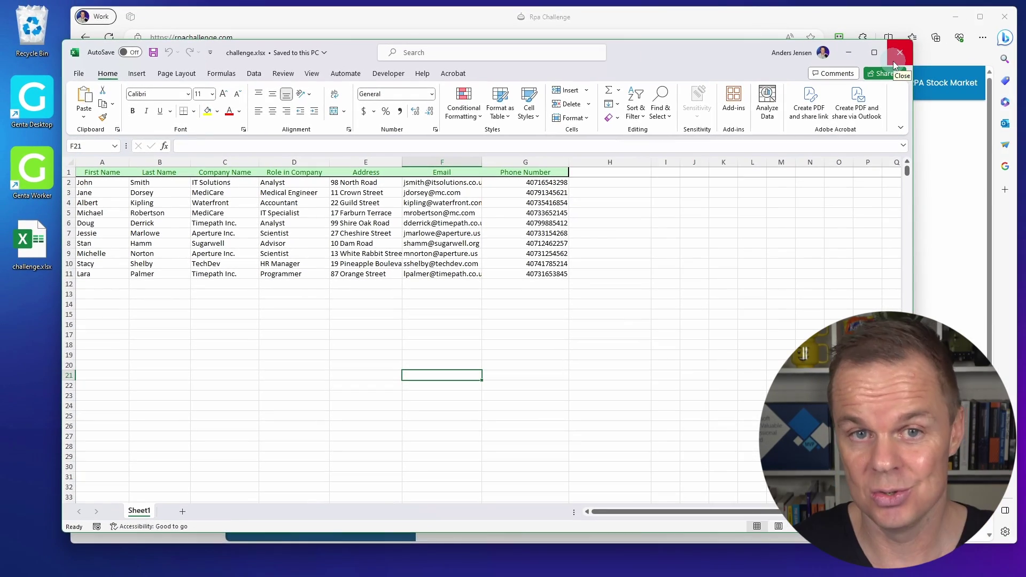
pyautogui.click(901, 54)
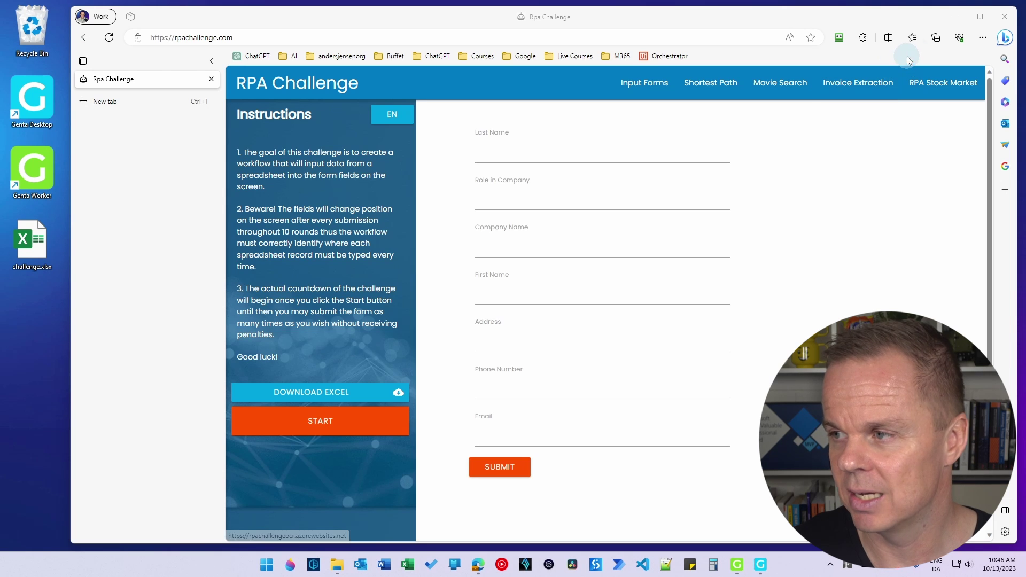
# Enter the Genta intent: prompt for an Excel sheet, go to rpachallenge.com, click Start and fill each row
pyautogui.click(955, 16)
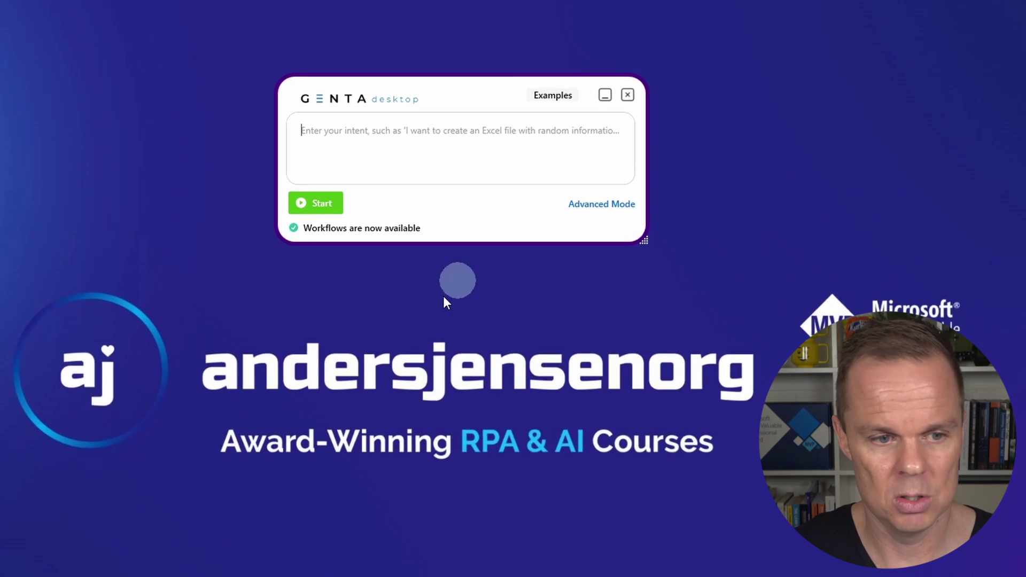
pyautogui.write('Prompt fo')
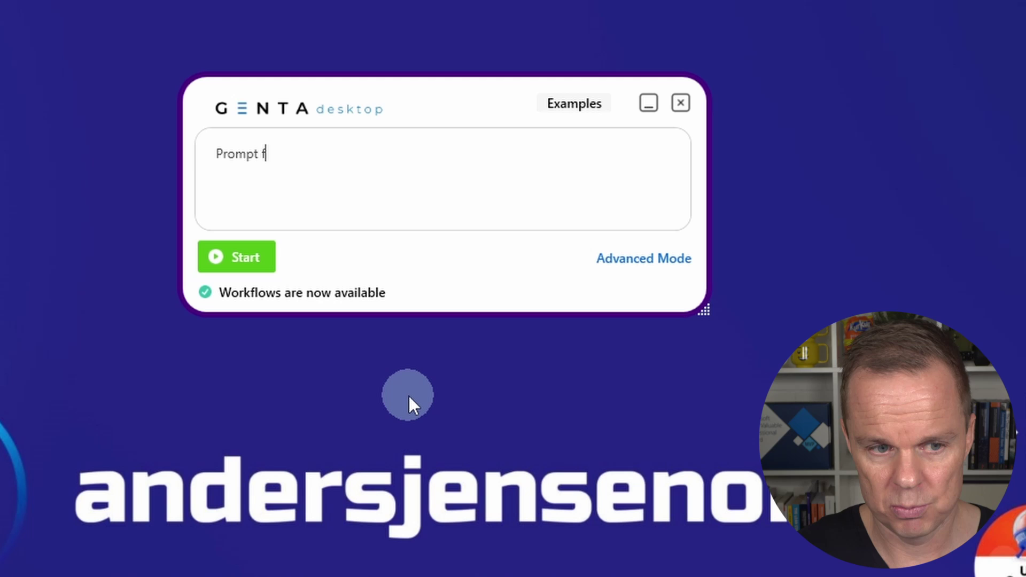
pyautogui.press('BackSpace')
pyautogui.press('BackSpace')
pyautogui.write('me for a')
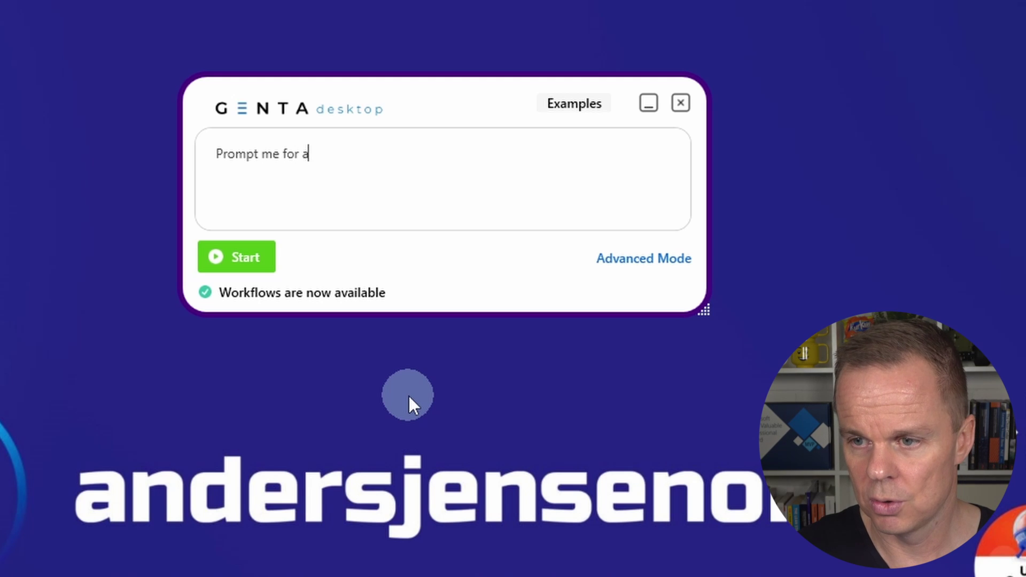
pyautogui.write('n Excel ')
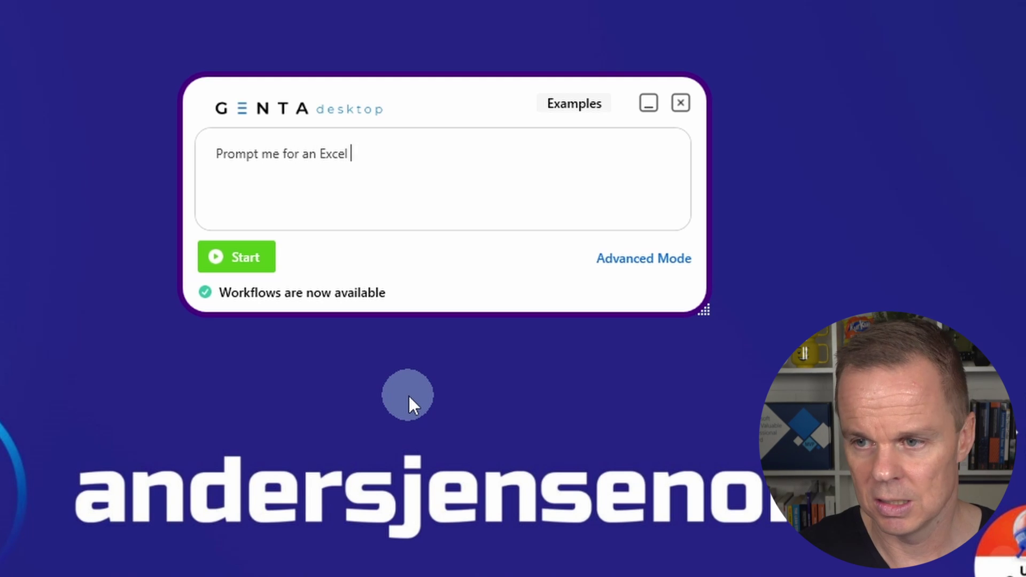
pyautogui.write('sheet, then g')
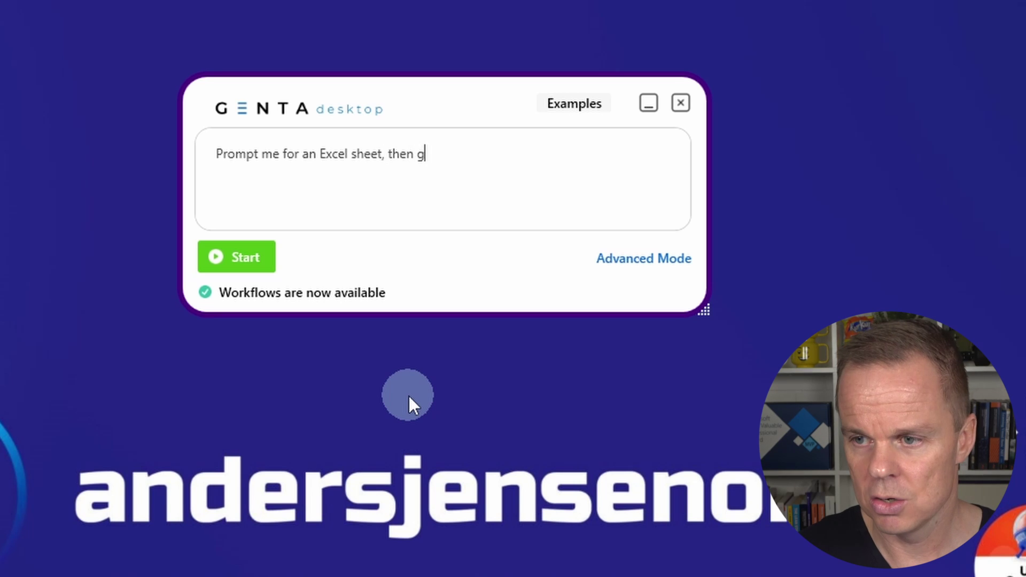
pyautogui.write('o to rpachall')
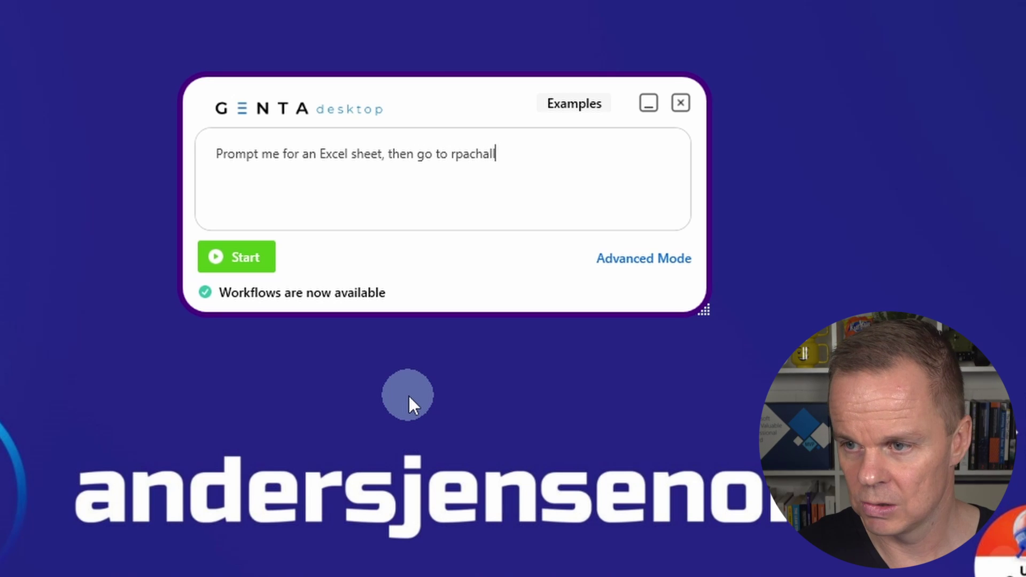
pyautogui.write('enge.com, ')
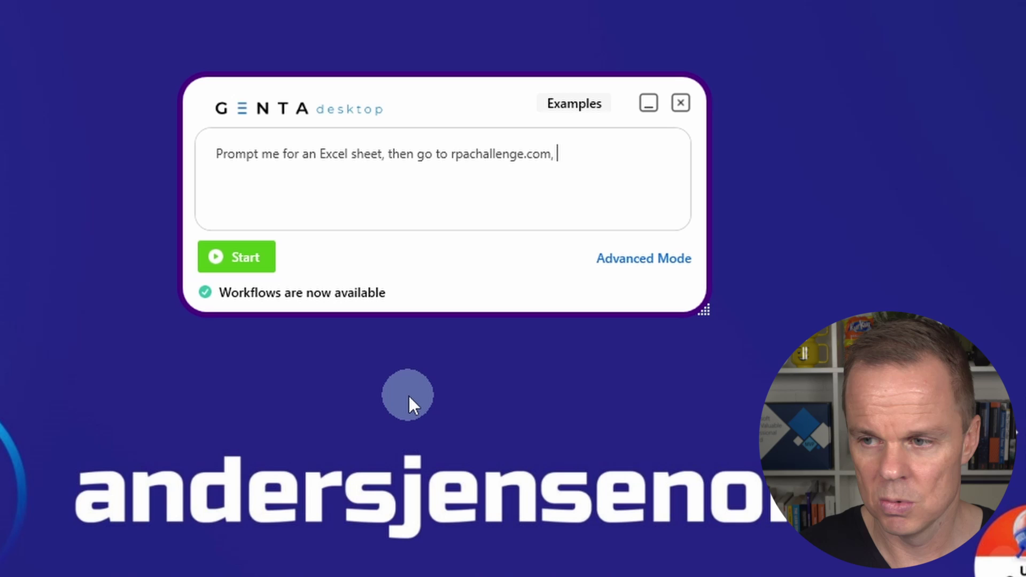
pyautogui.write('click Start')
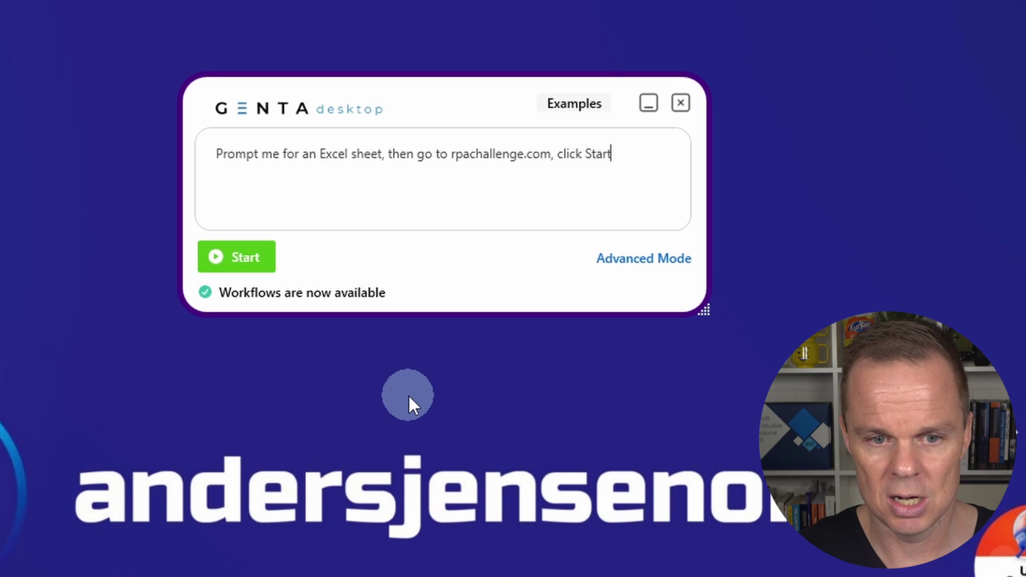
pyautogui.write(' and for ')
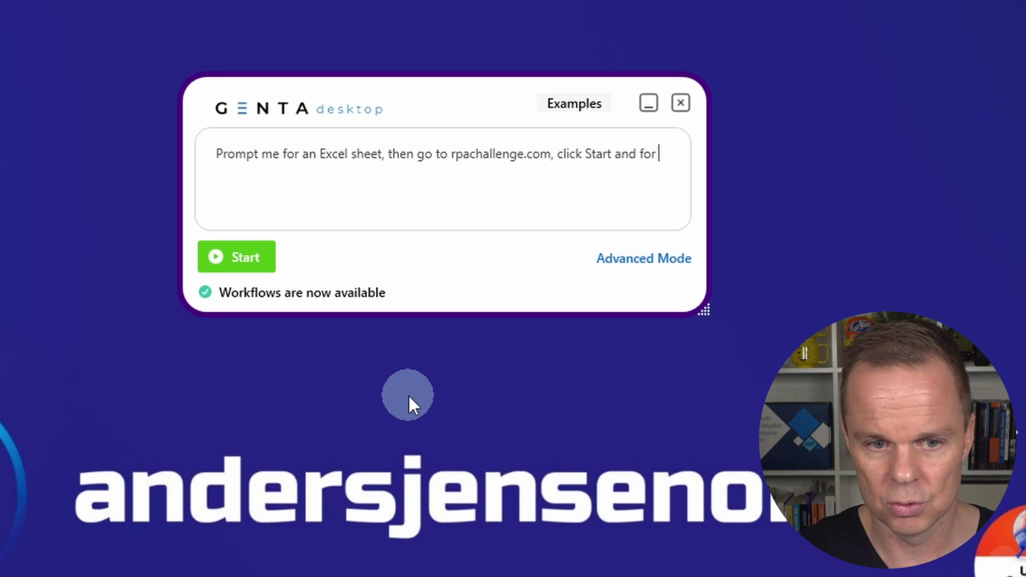
pyautogui.write('each row fill ')
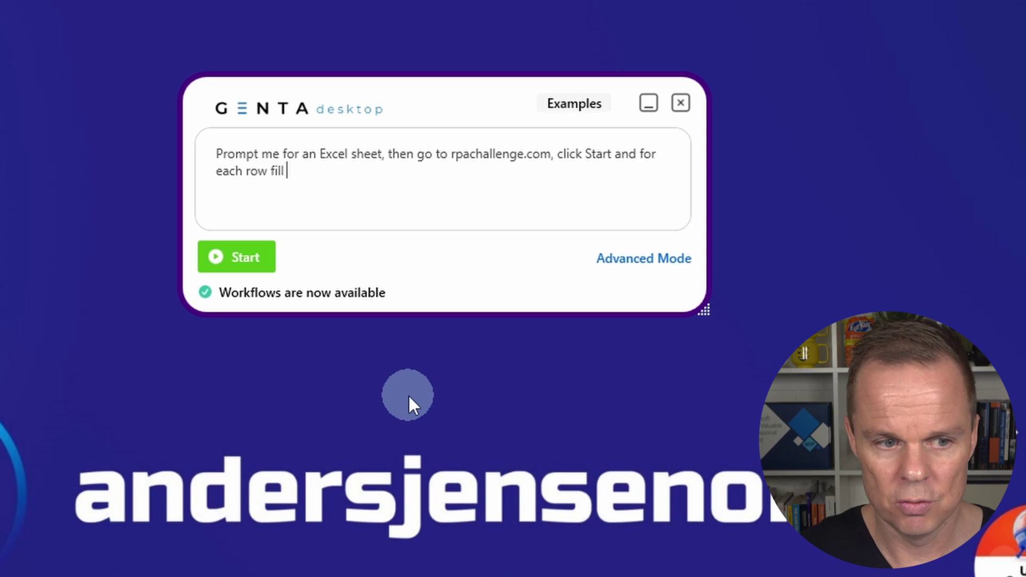
pyautogui.write('in first name, ')
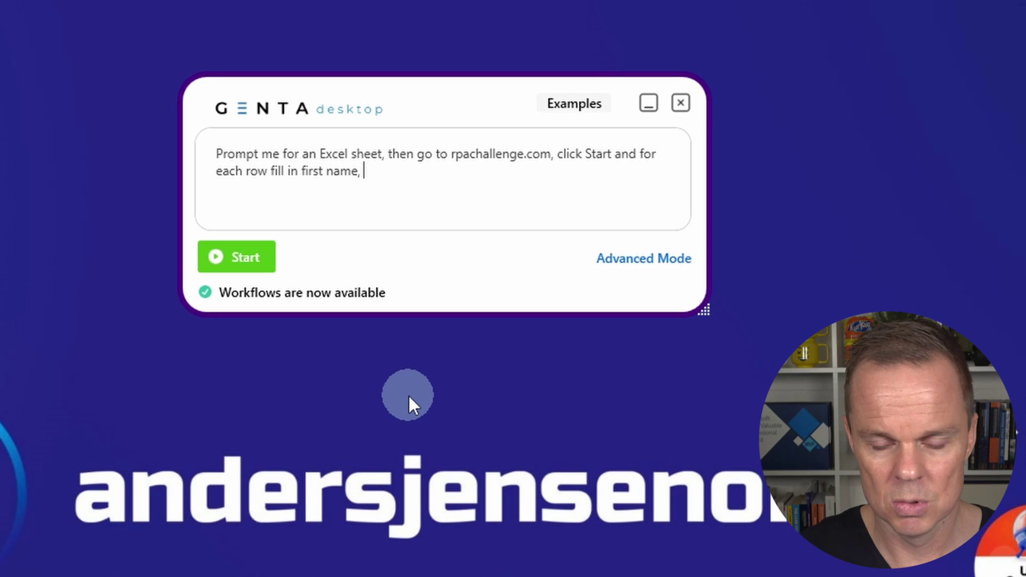
pyautogui.write('last name, com')
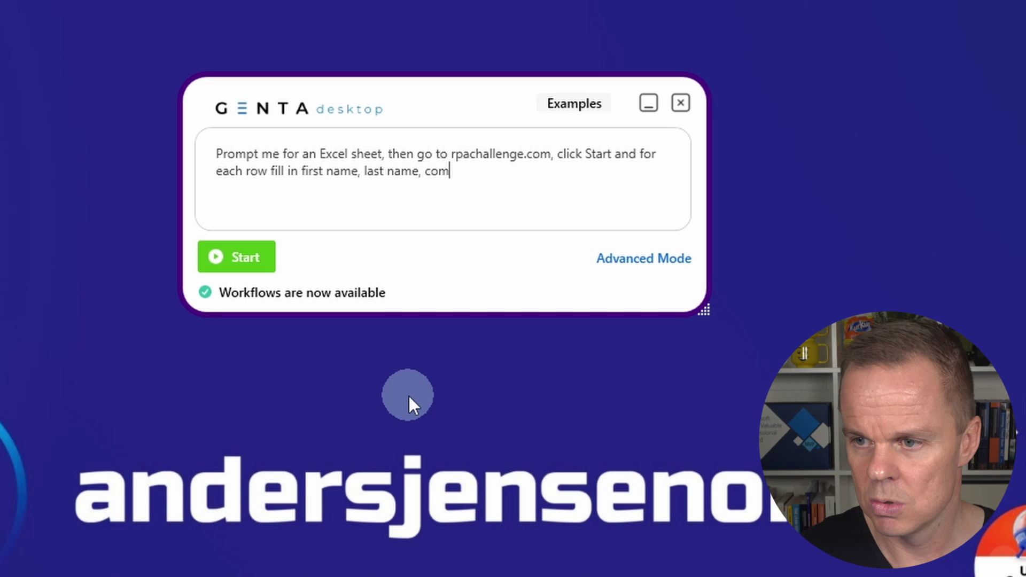
pyautogui.write('pany')
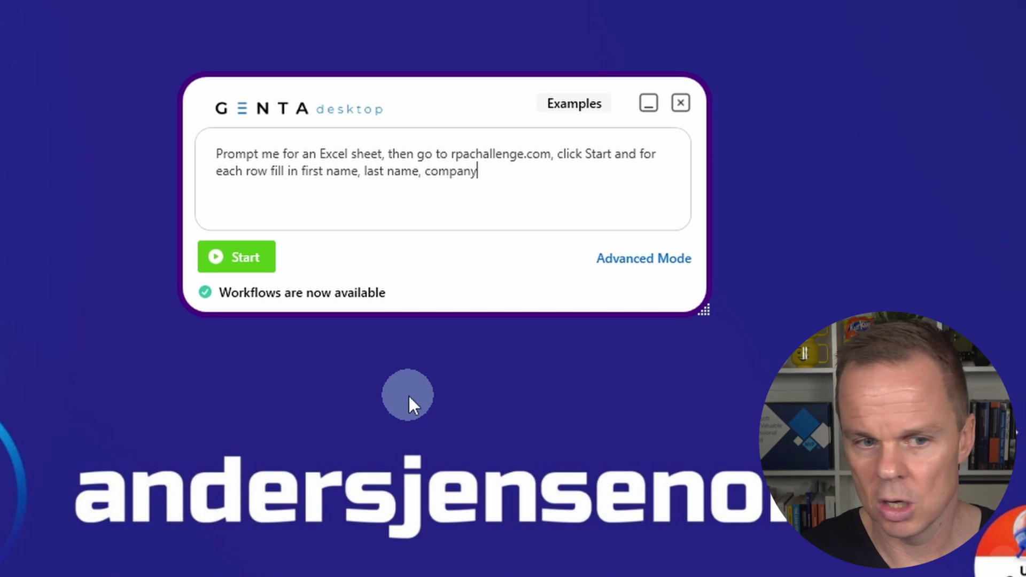
pyautogui.write(' name, role in c')
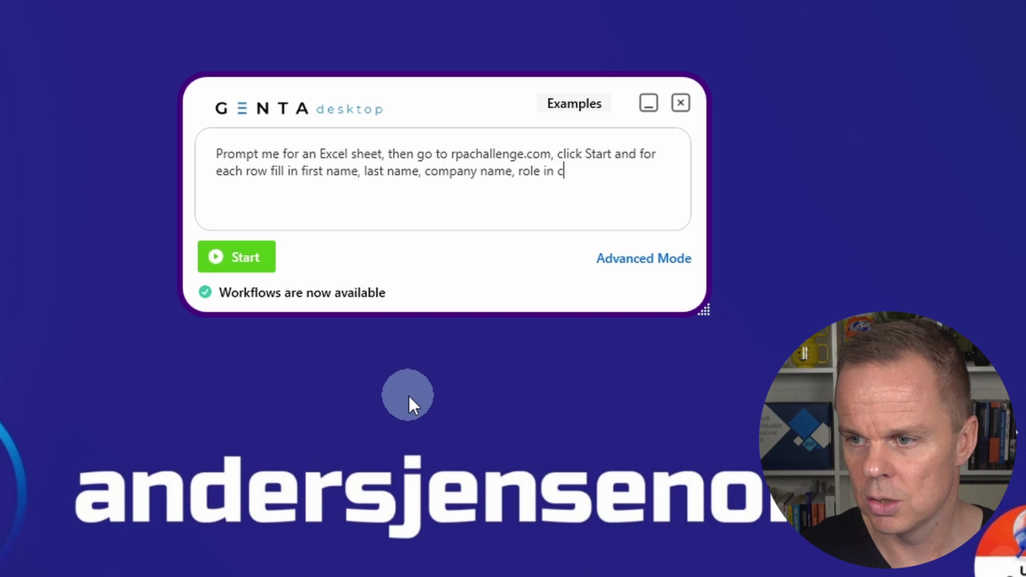
pyautogui.write('ompany, ')
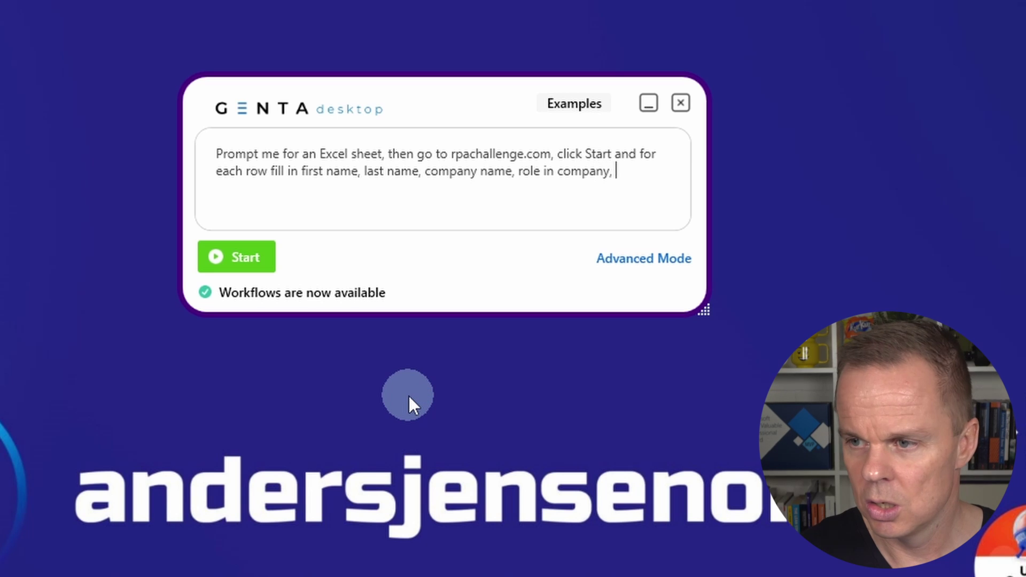
pyautogui.write('address,')
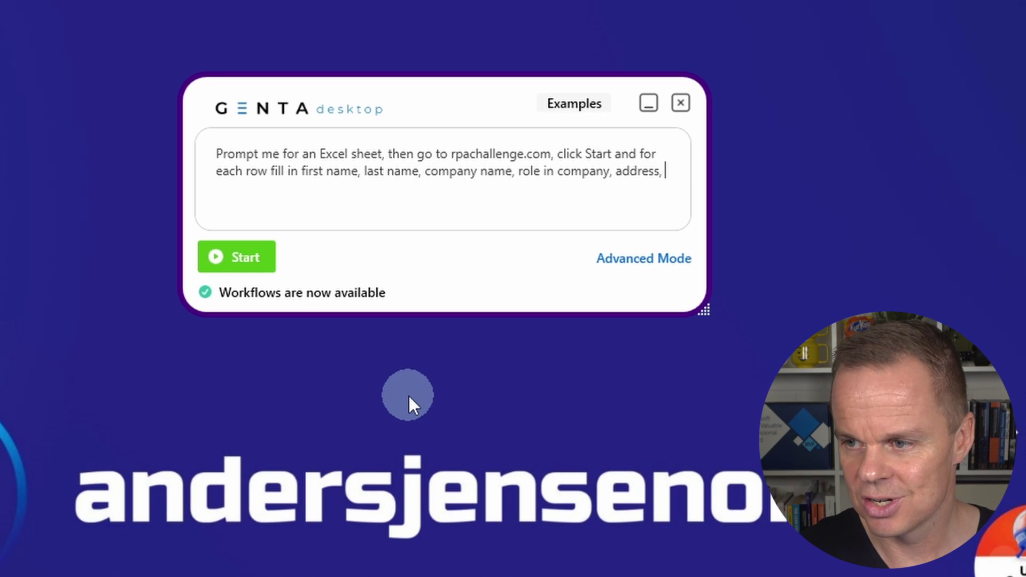
pyautogui.write(' email,')
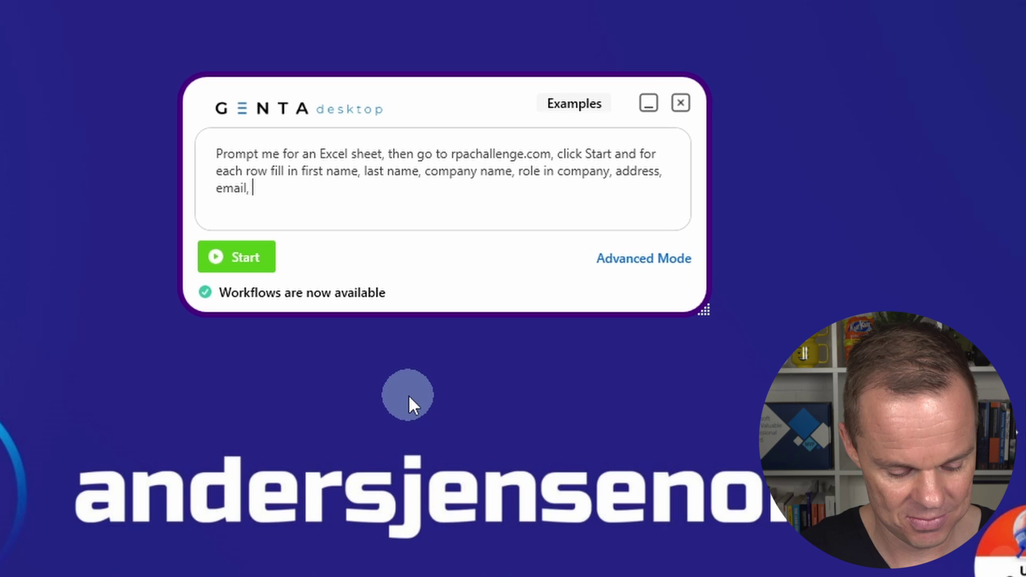
pyautogui.write(' phone n')
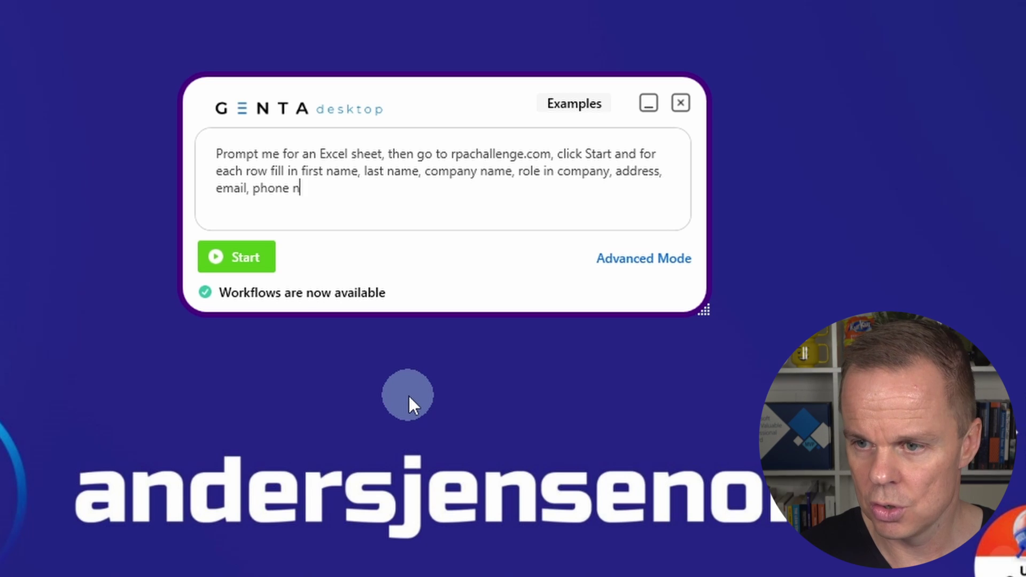
pyautogui.write('umber and click Submit')
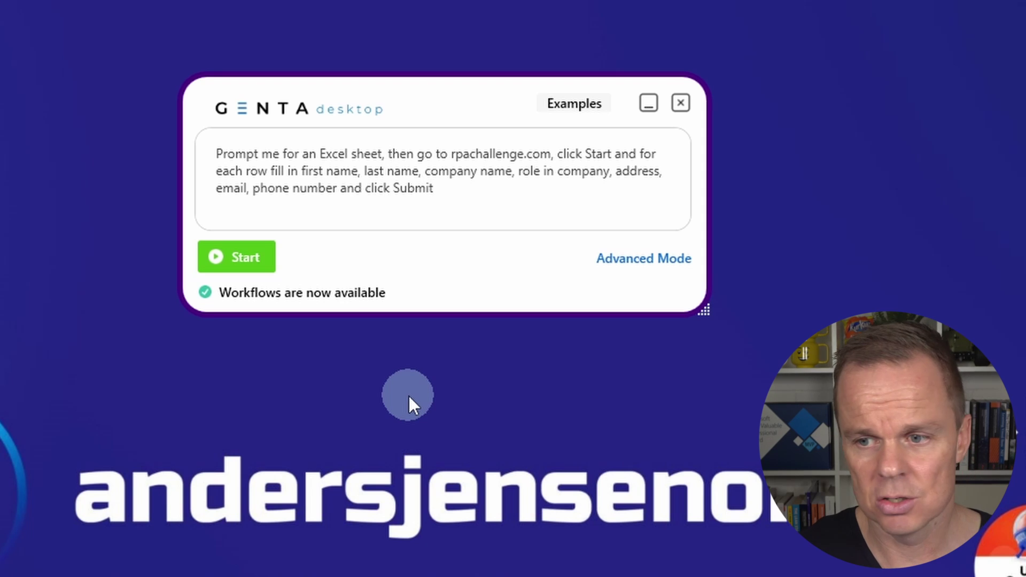
# Run the intent and supply challenge.xlsx as the requested Excel file, then continue
pyautogui.click(242, 264)
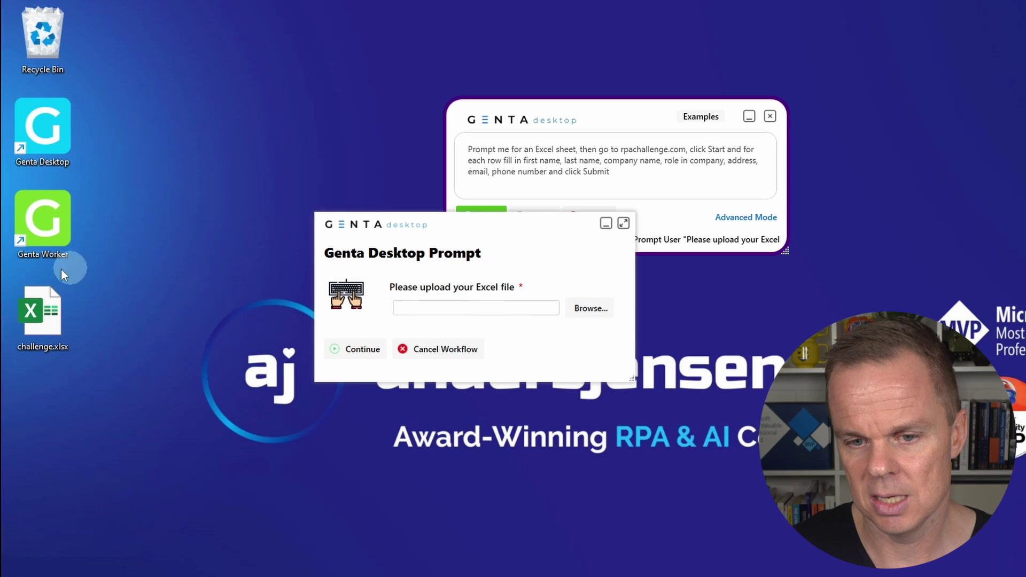
pyautogui.click(602, 310)
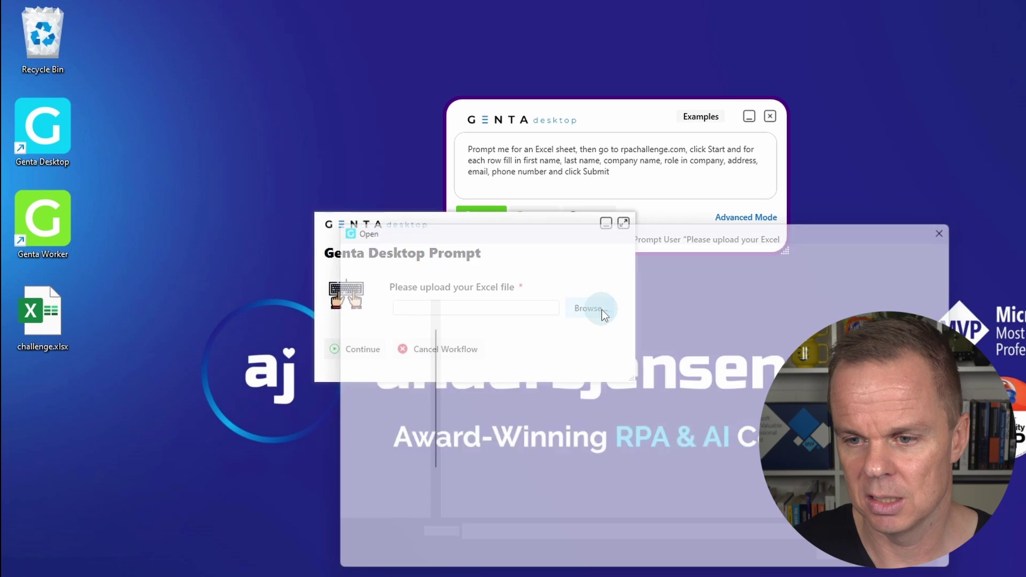
pyautogui.click(489, 322)
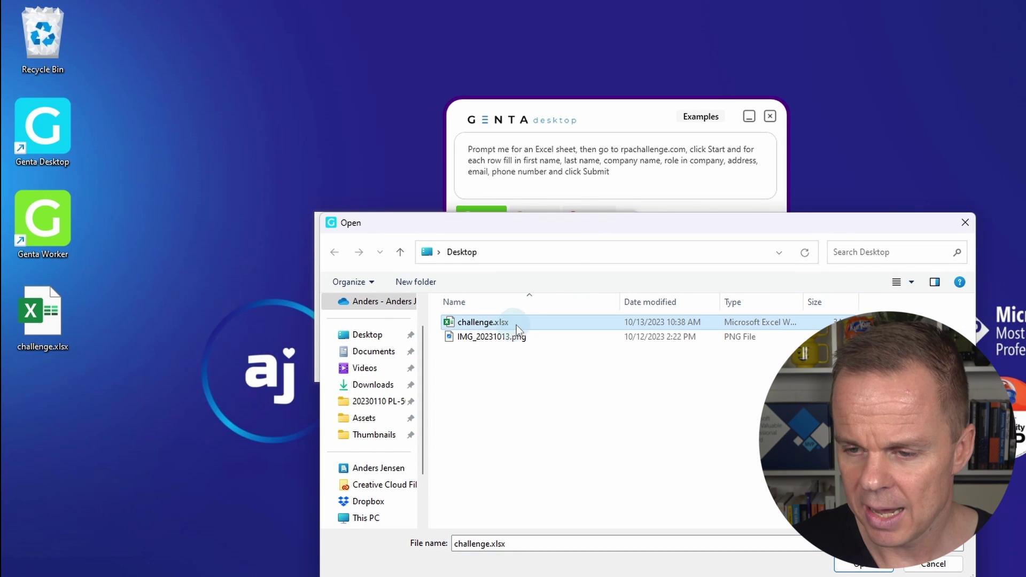
pyautogui.press('Return')
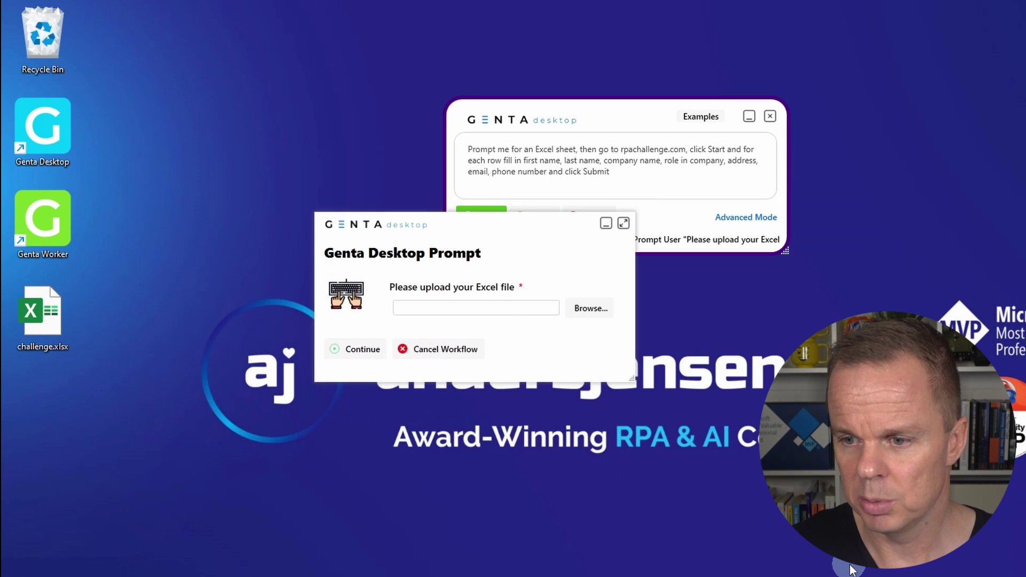
pyautogui.click(364, 354)
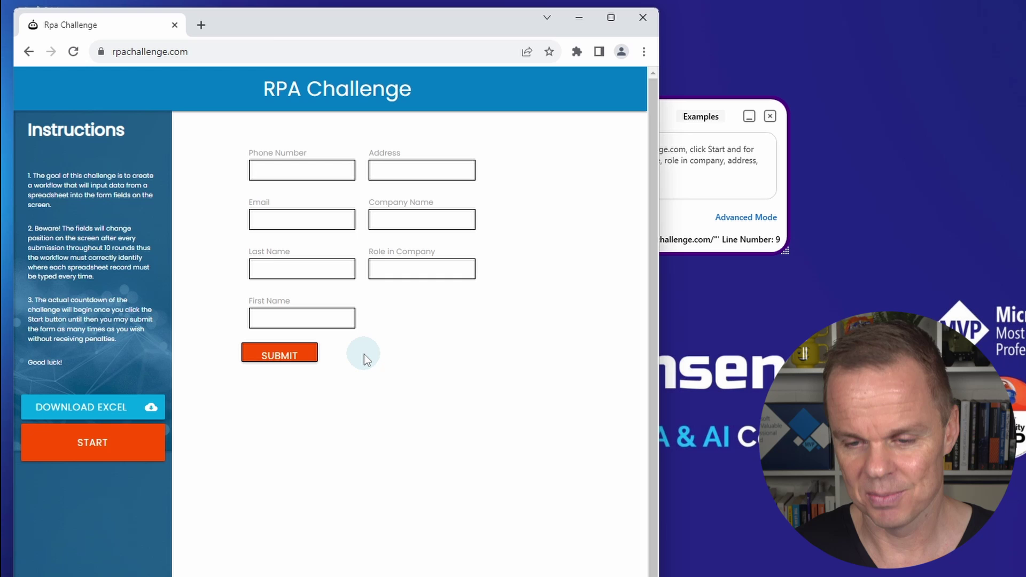
# Start the challenge and enter round 1's name, company IT Solutions and role Analyst
pyautogui.click(93, 432)
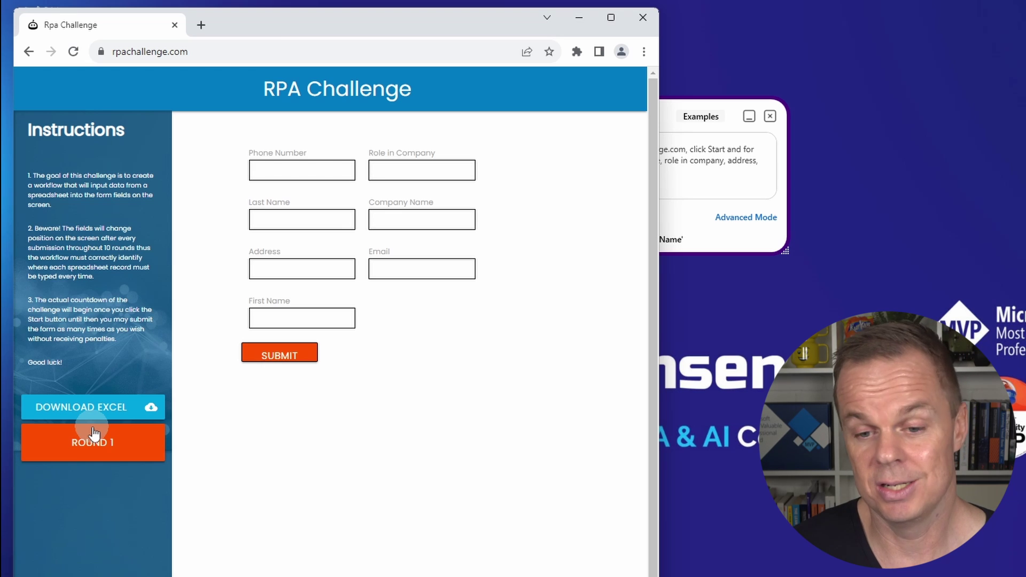
pyautogui.click(304, 318)
pyautogui.write('John')
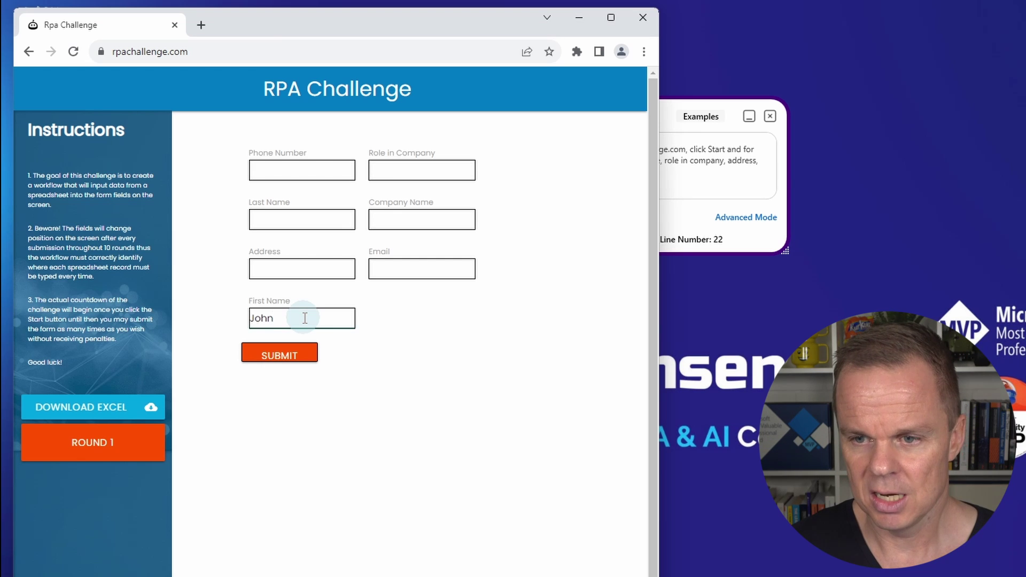
pyautogui.click(299, 220)
pyautogui.write('Smith')
pyautogui.click(422, 220)
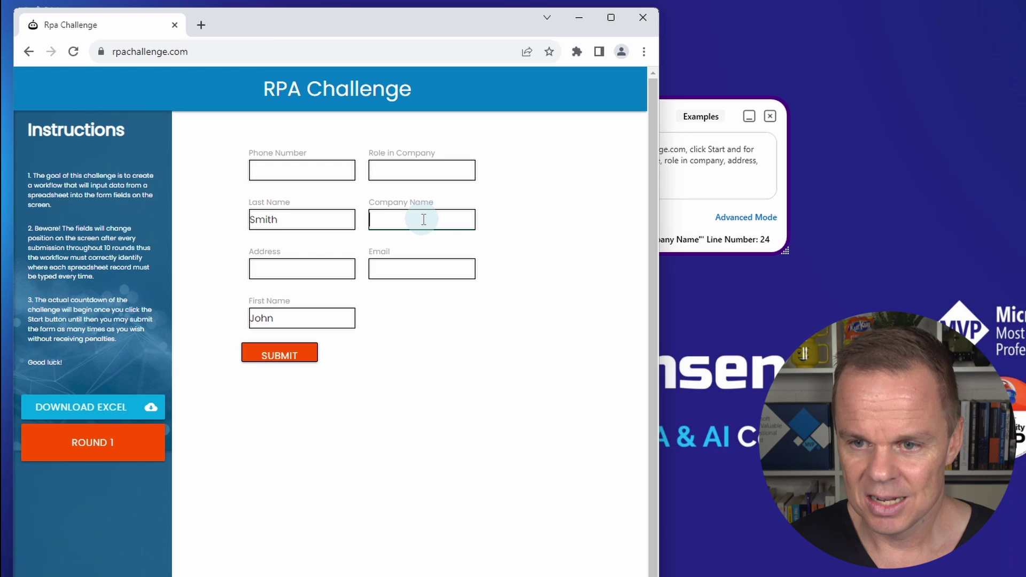
pyautogui.write('IT Solutions')
pyautogui.click(422, 170)
pyautogui.write('Analyst')
# Enter round 1's address, email and phone number, then submit the form
pyautogui.click(301, 269)
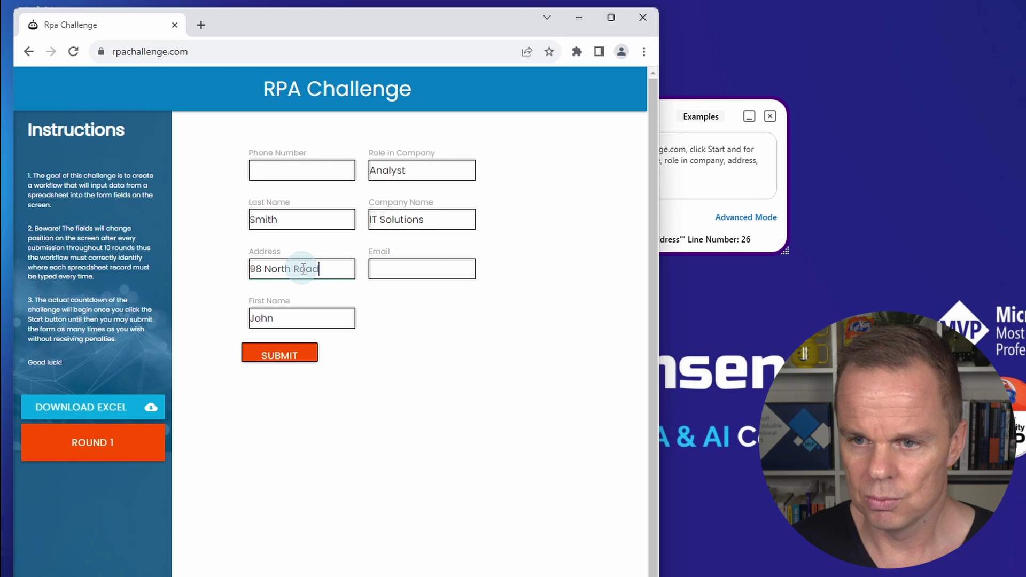
pyautogui.click(419, 269)
pyautogui.click(303, 171)
pyautogui.click(280, 353)
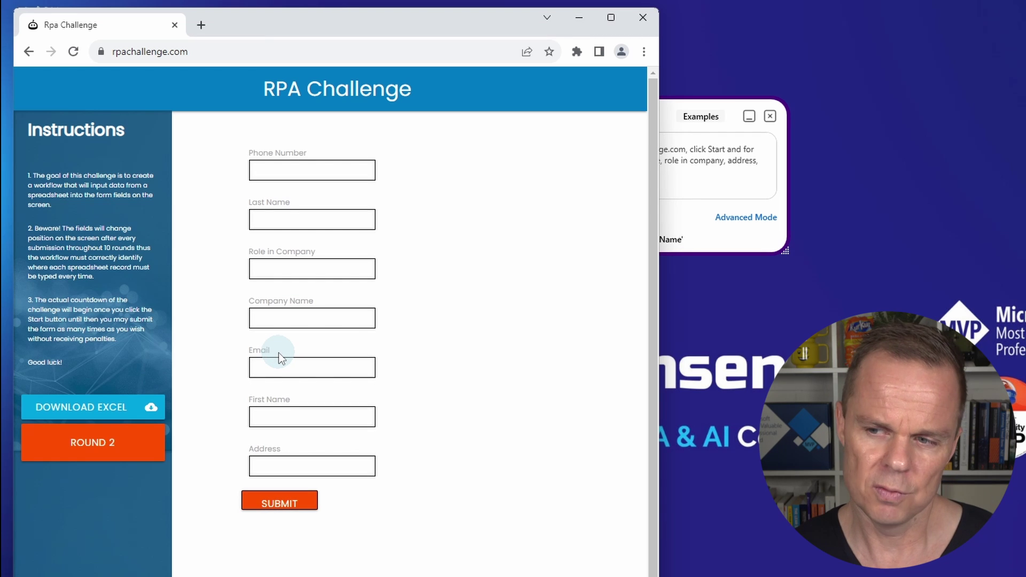
# Fill round 2's name, company MediCare, role Medical Engineer and address
pyautogui.click(311, 416)
pyautogui.write('Jane')
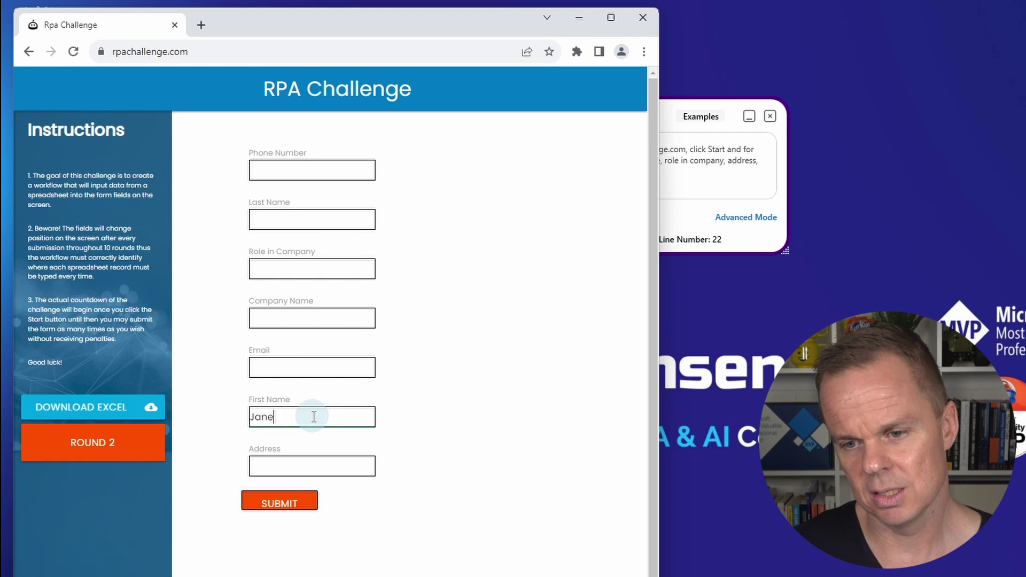
pyautogui.click(313, 218)
pyautogui.write('Dorsey')
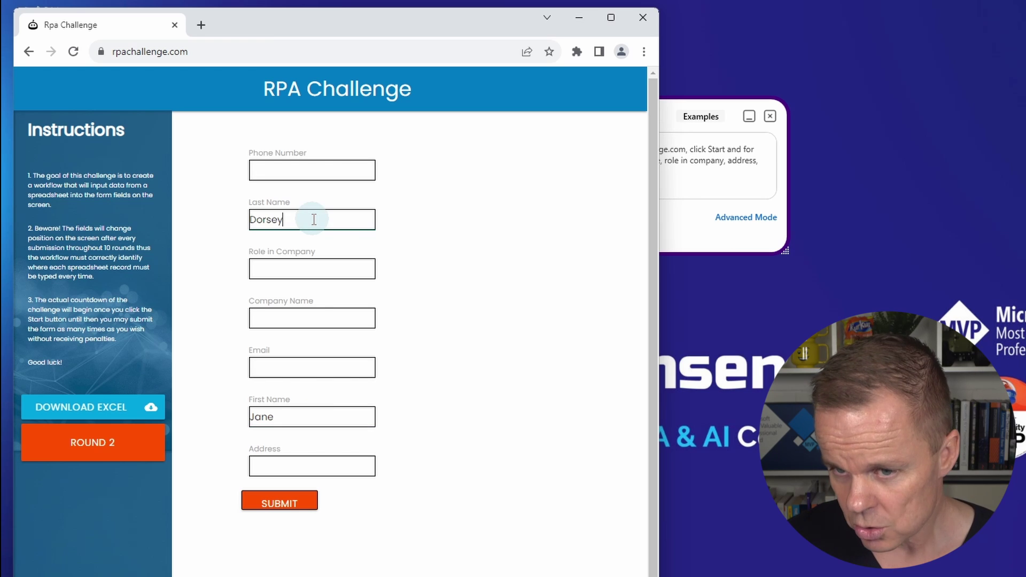
pyautogui.click(314, 318)
pyautogui.write('MediCare')
pyautogui.click(313, 269)
pyautogui.write('Medical Engineer')
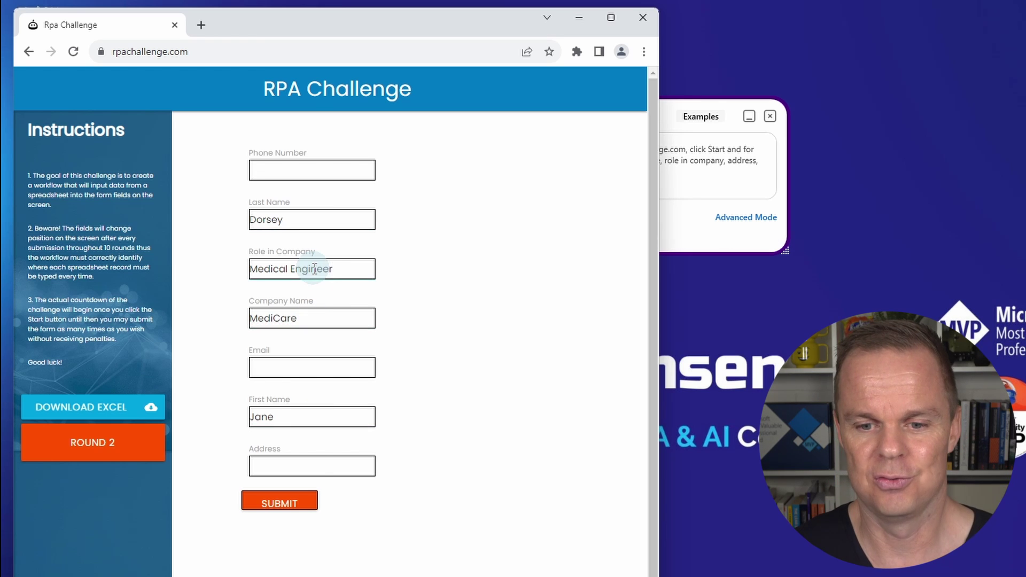
pyautogui.click(314, 466)
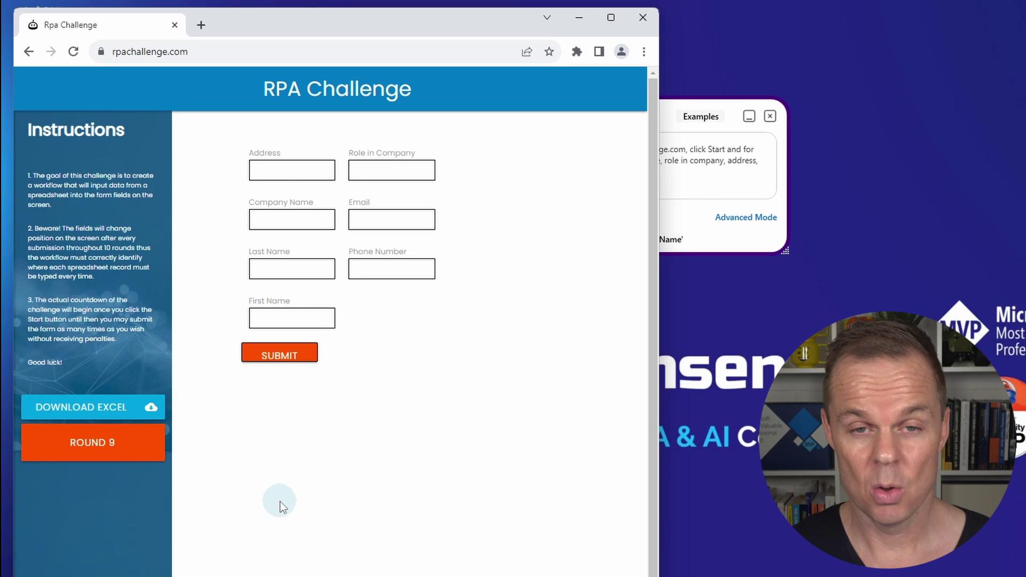
# Fill round 9 with the record for company TechDev, role HR Manager, and submit it
pyautogui.click(292, 317)
pyautogui.write('Stacy')
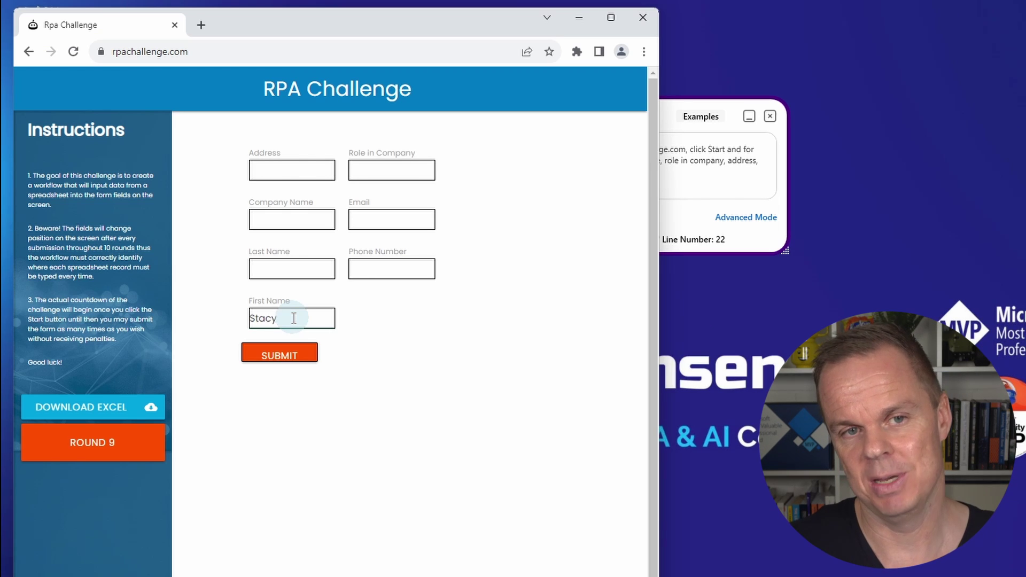
pyautogui.click(292, 269)
pyautogui.write('Shelby')
pyautogui.click(293, 219)
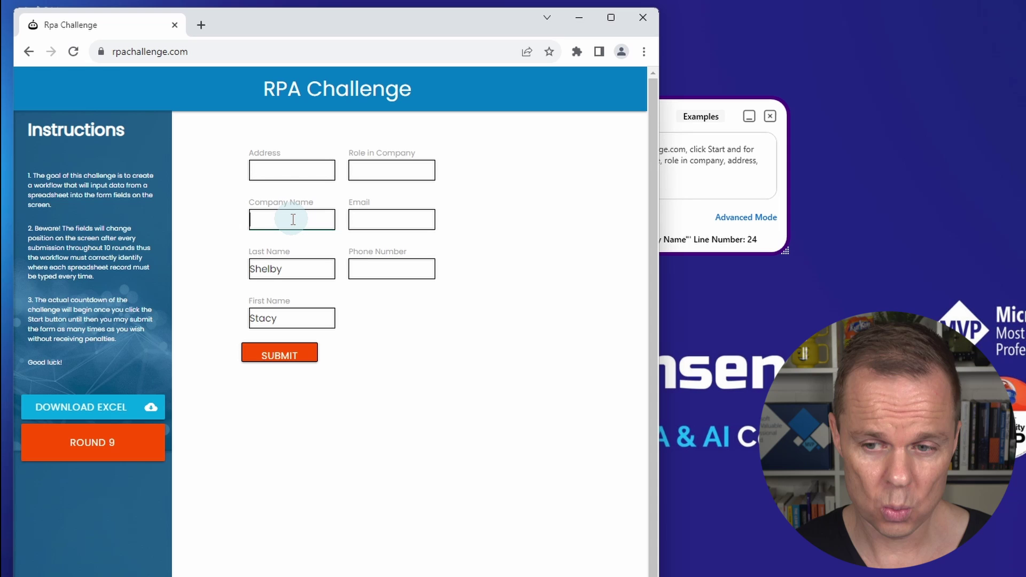
pyautogui.write('TechDev')
pyautogui.click(390, 170)
pyautogui.write('HR Manager')
pyautogui.click(293, 170)
pyautogui.write('Pineapple Boulevard')
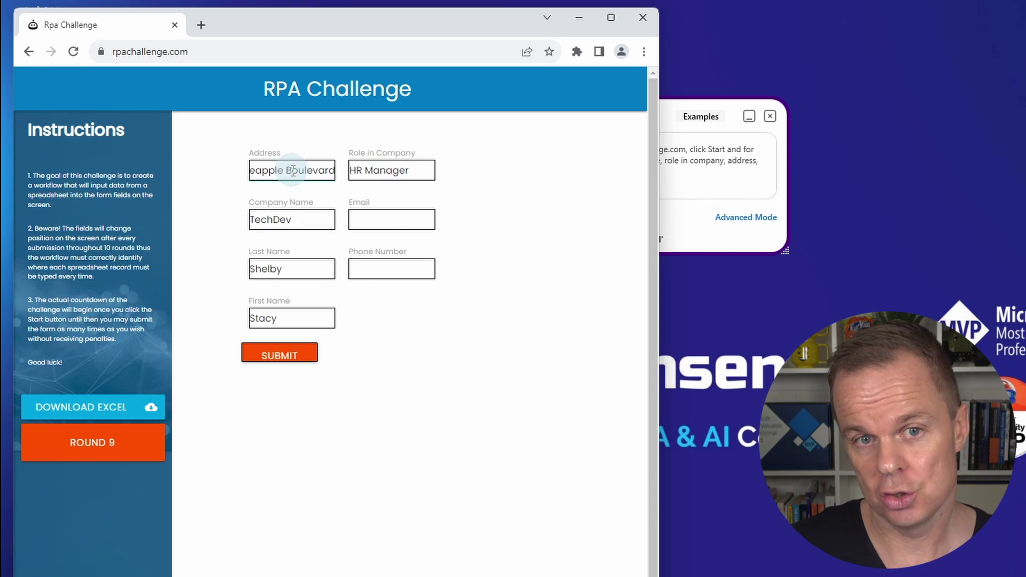
pyautogui.click(392, 219)
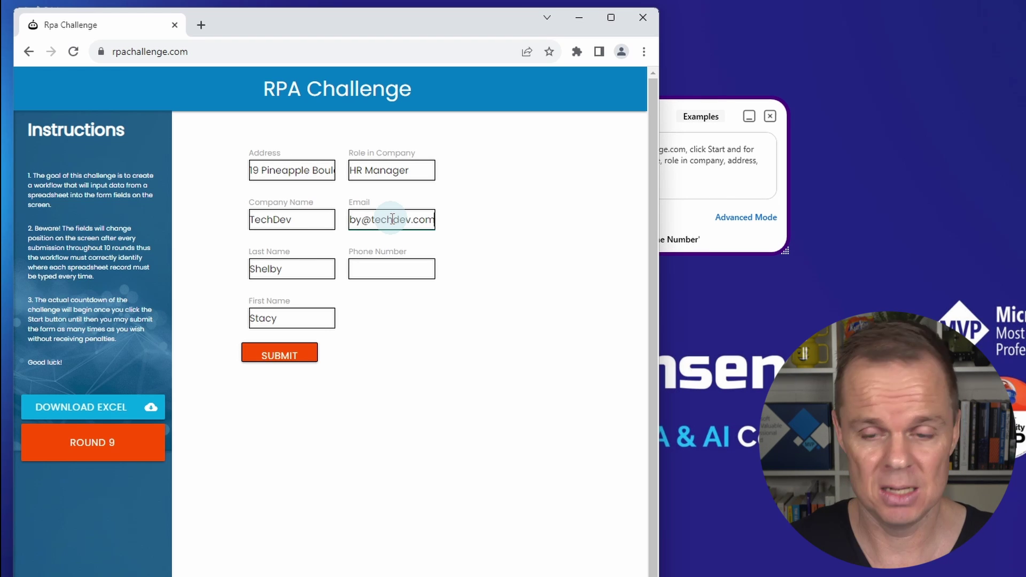
pyautogui.click(393, 269)
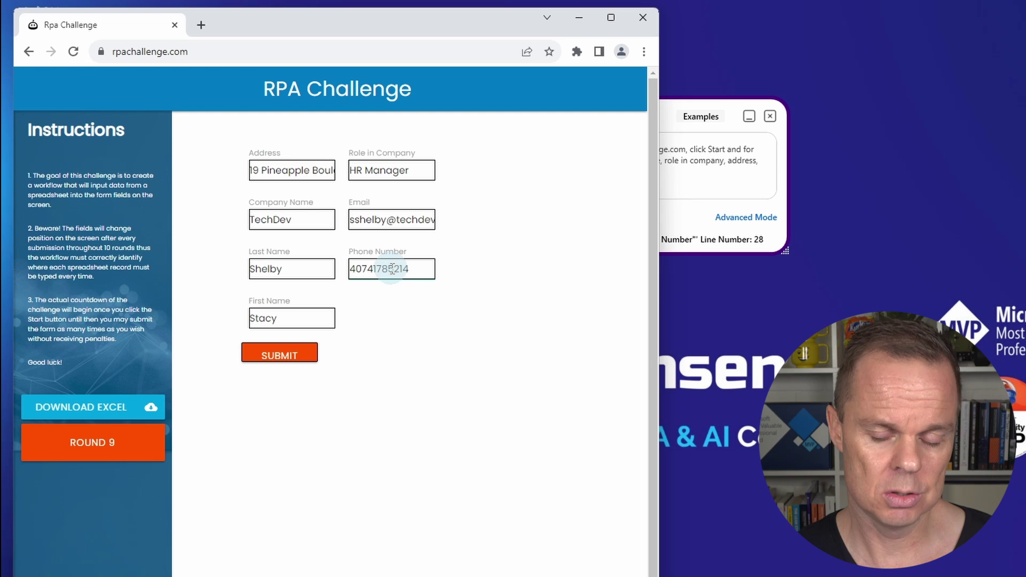
pyautogui.click(279, 355)
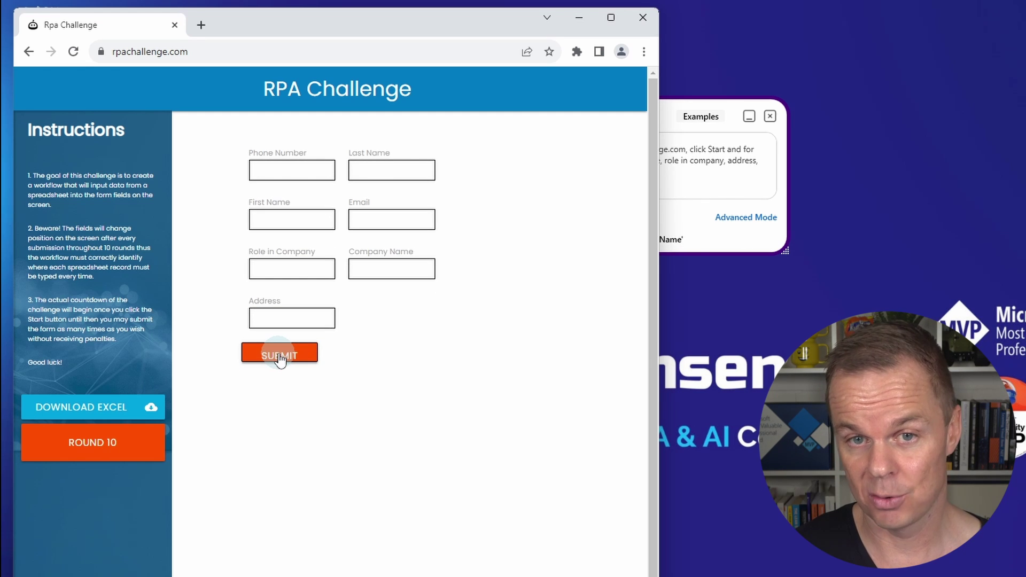
# Fill round 10 with the final record for company Timepath Inc., role Programmer
pyautogui.click(293, 219)
pyautogui.write('Lara')
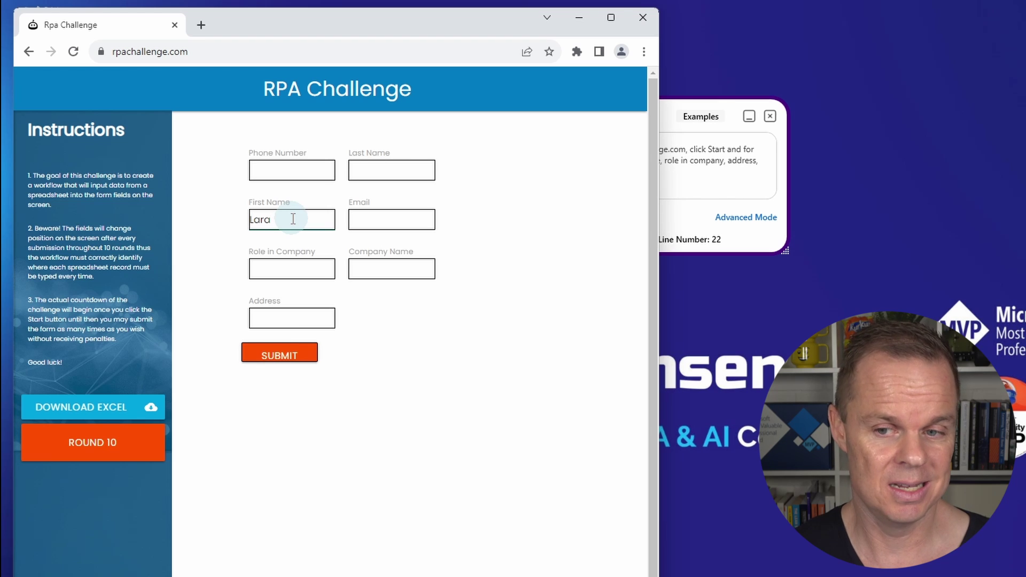
pyautogui.click(389, 170)
pyautogui.write('Palmer')
pyautogui.click(390, 269)
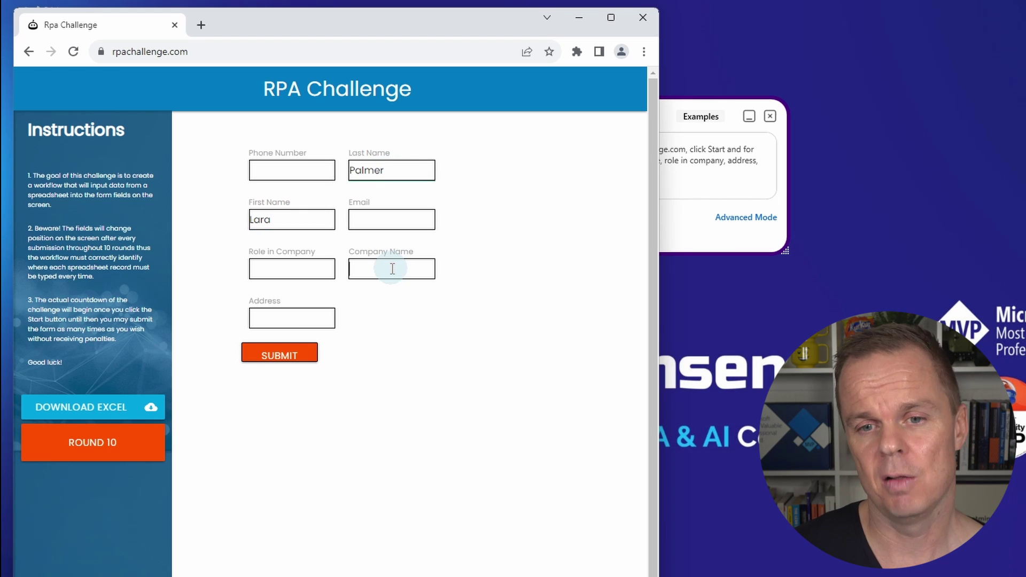
pyautogui.write('Timepath Inc.')
pyautogui.click(293, 269)
pyautogui.write('Programmer')
pyautogui.click(293, 318)
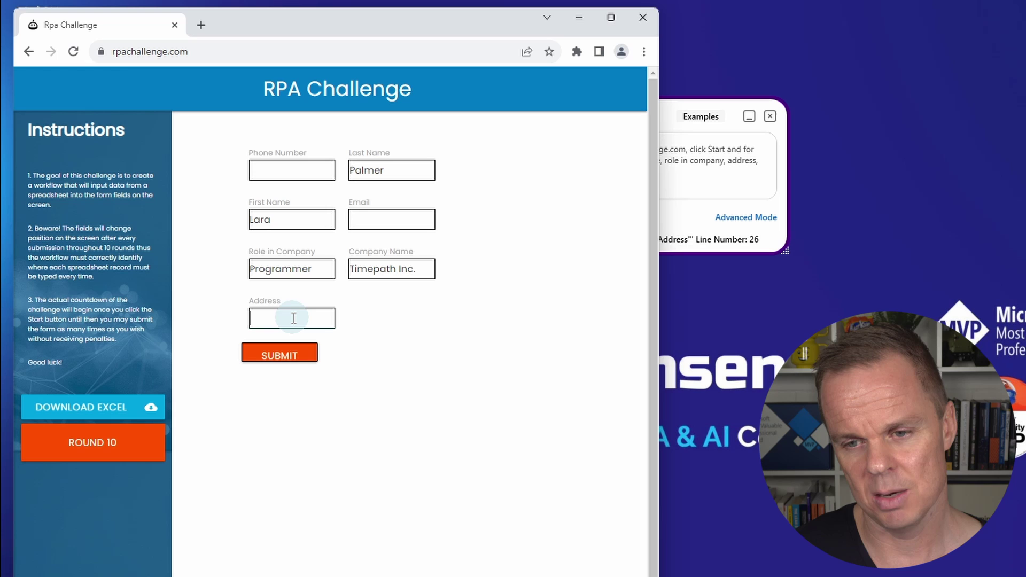
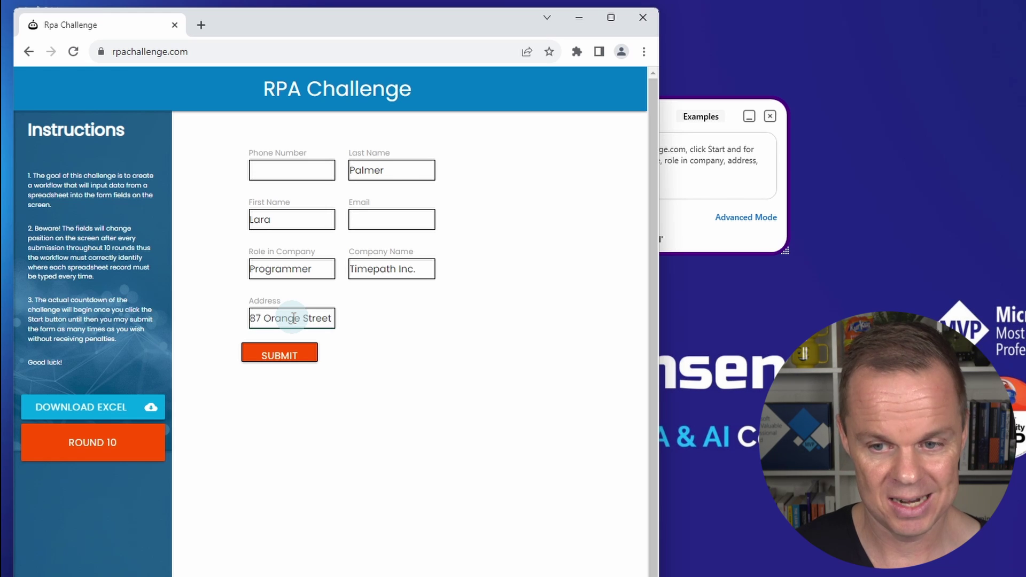
pyautogui.click(393, 219)
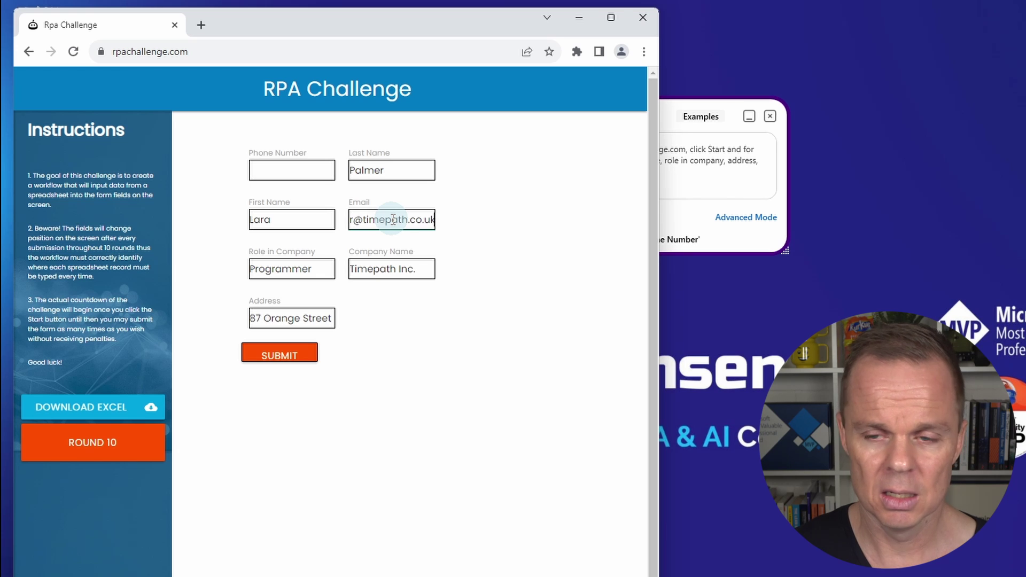
pyautogui.click(293, 170)
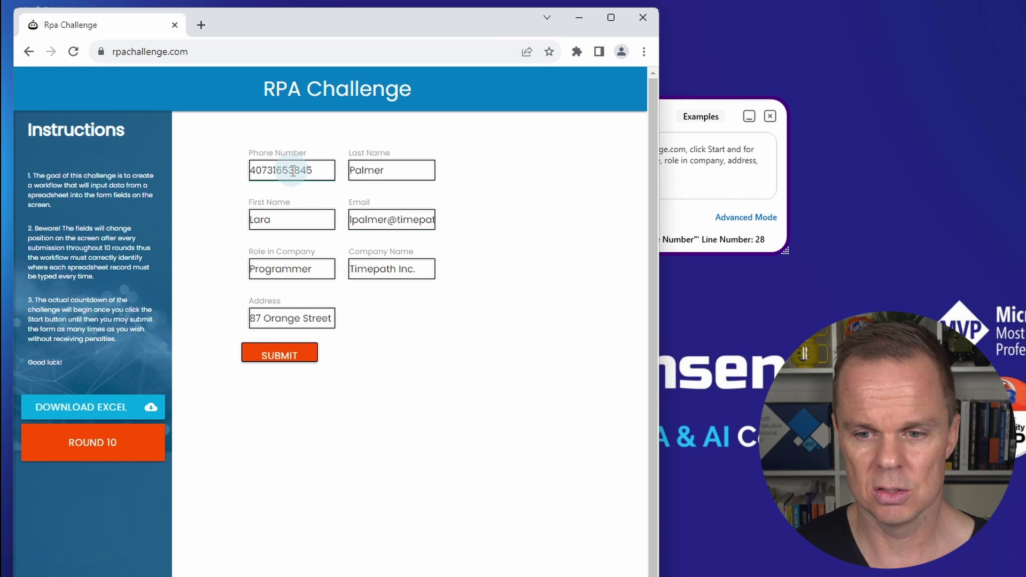
# Enter the last phone number, submit round 10, and view Genta's job-completed status
pyautogui.click(279, 352)
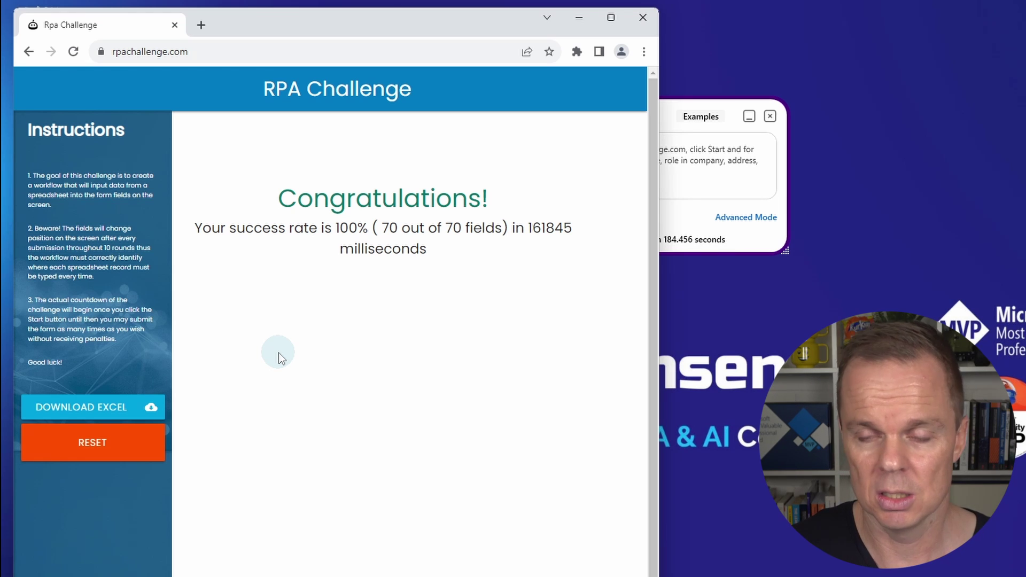
pyautogui.click(580, 17)
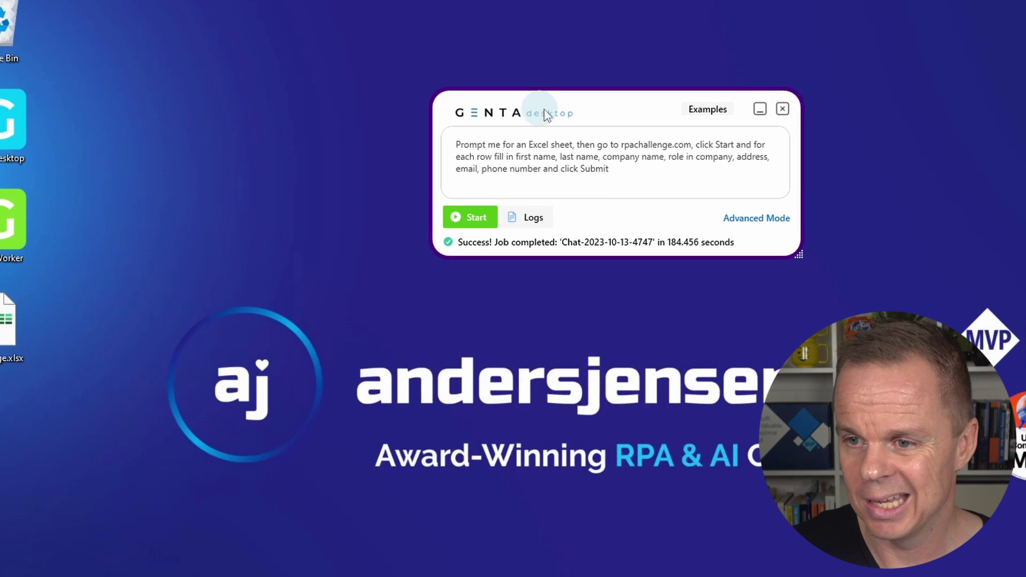